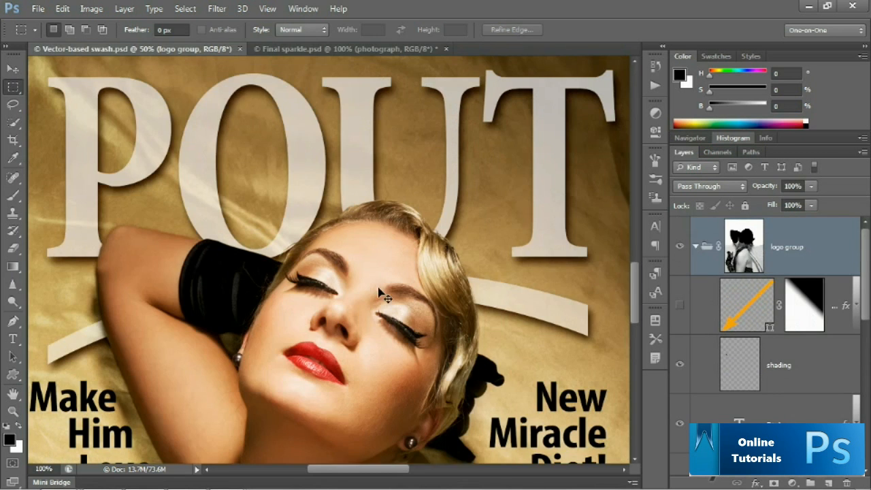
# Collapse the logo group in the Vector-based swash document and select the Fashion Formulas text layer
pyautogui.hotkey('ctrl', 'Tab')
pyautogui.moveTo(172, 438); pyautogui.dragTo(248, 220)
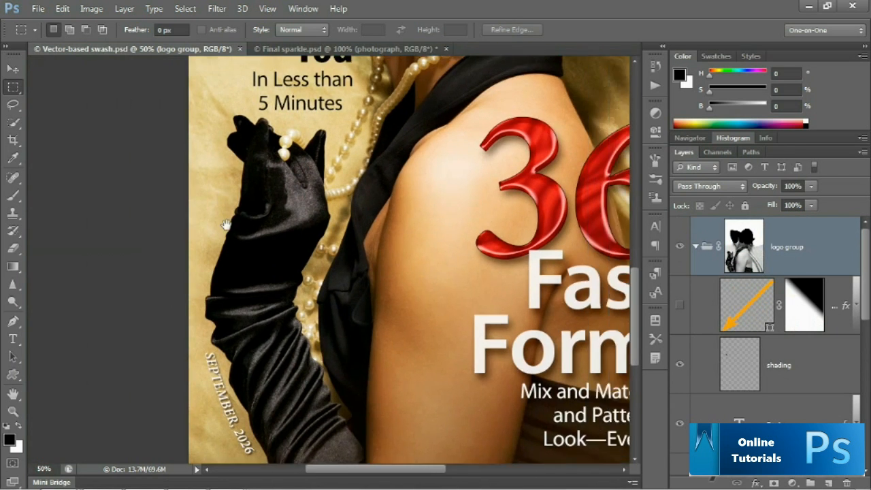
pyautogui.keyDown('ctrl'); pyautogui.click(302, 130); pyautogui.keyUp('ctrl')
pyautogui.keyDown('ctrl'); pyautogui.click(302, 130); pyautogui.keyUp('ctrl')
pyautogui.moveTo(258, 138); pyautogui.dragTo(242, 224)
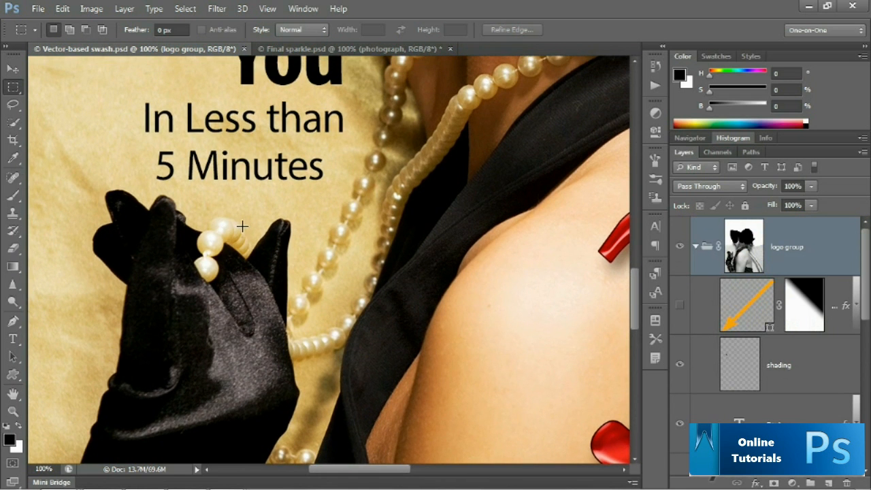
pyautogui.click(696, 247)
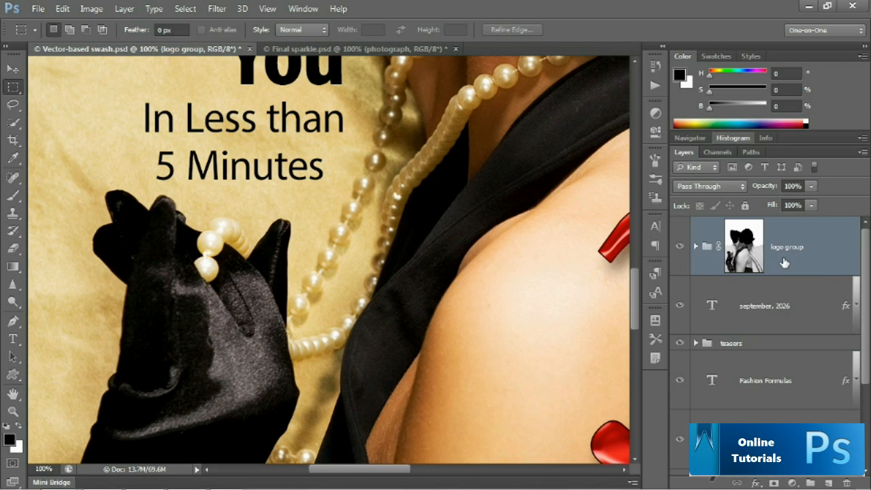
pyautogui.click(760, 381)
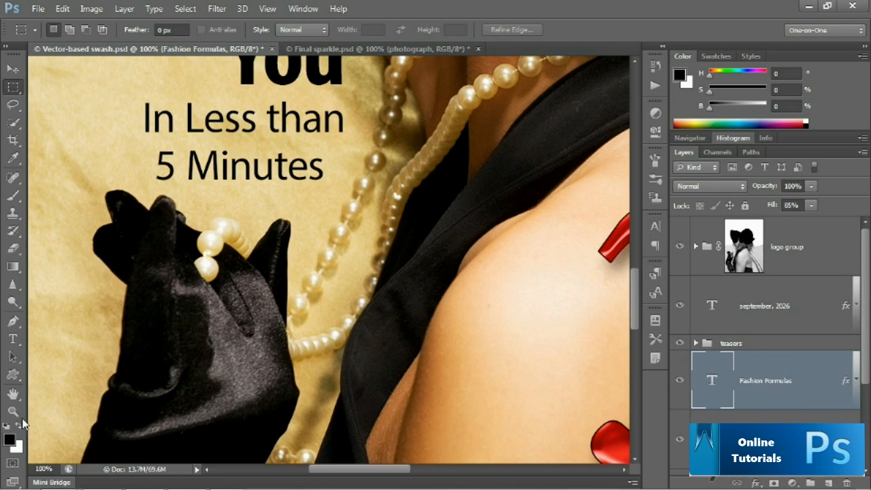
# Choose the Polygon tool for drawing shapes and set its number of sides to 12
pyautogui.click(11, 380)
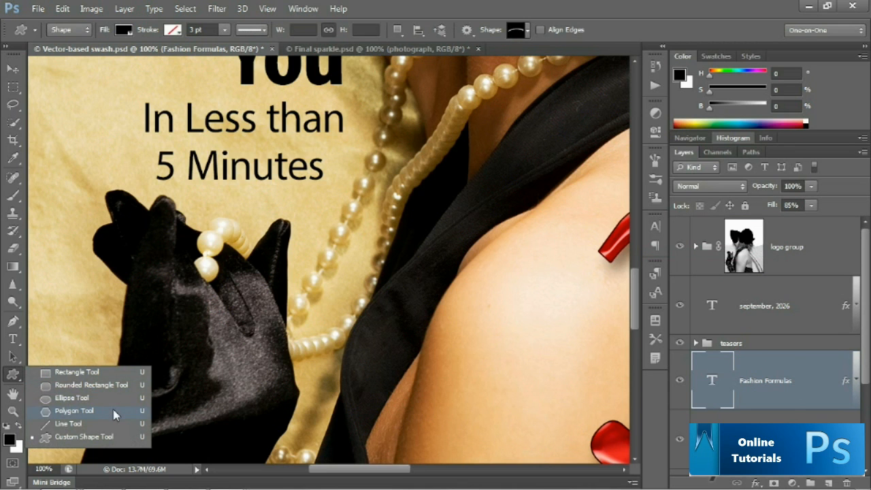
pyautogui.click(74, 411)
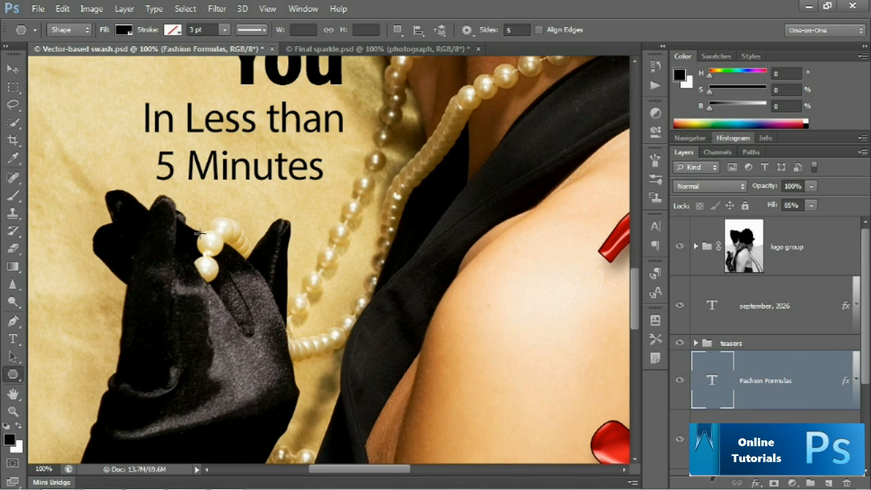
pyautogui.click(487, 31)
pyautogui.press('Return')
pyautogui.press(']')
pyautogui.press(']')
pyautogui.press(']')
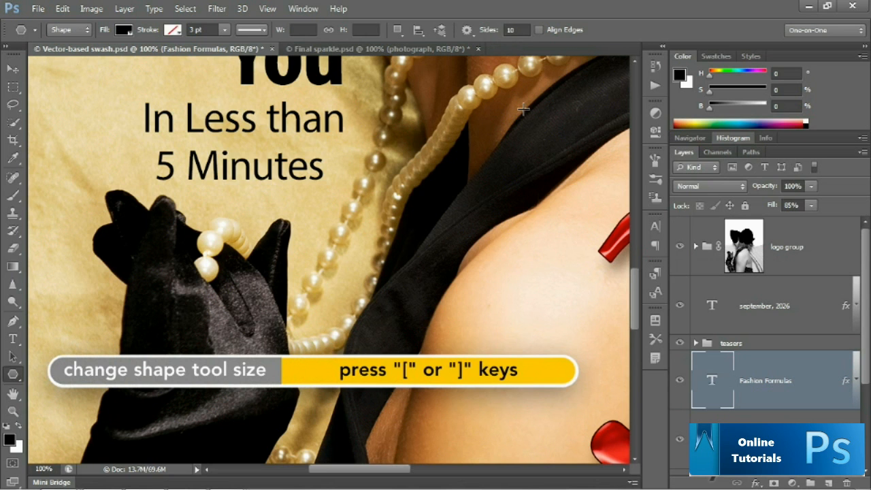
pyautogui.press('[')
pyautogui.press('[')
pyautogui.press('[')
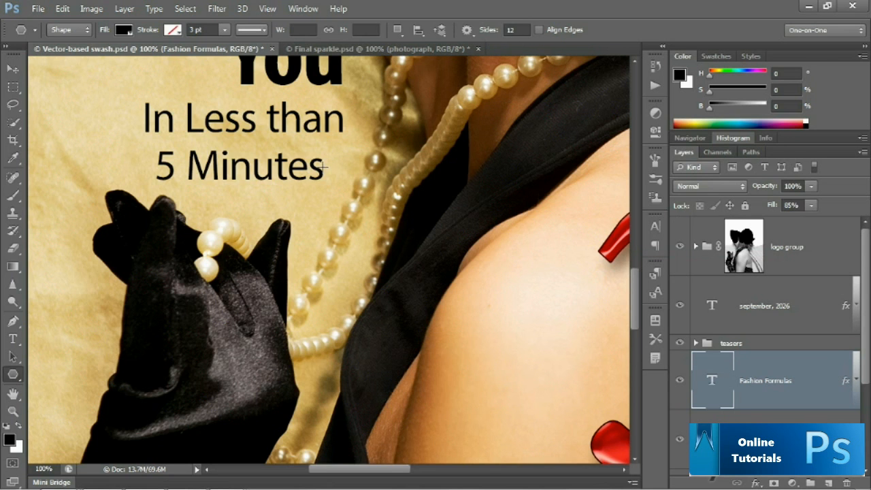
# Try a 12-pointed star about 257 px wide over the area beside the gloved hand, and undo it
pyautogui.moveTo(306, 202); pyautogui.dragTo(370, 271)
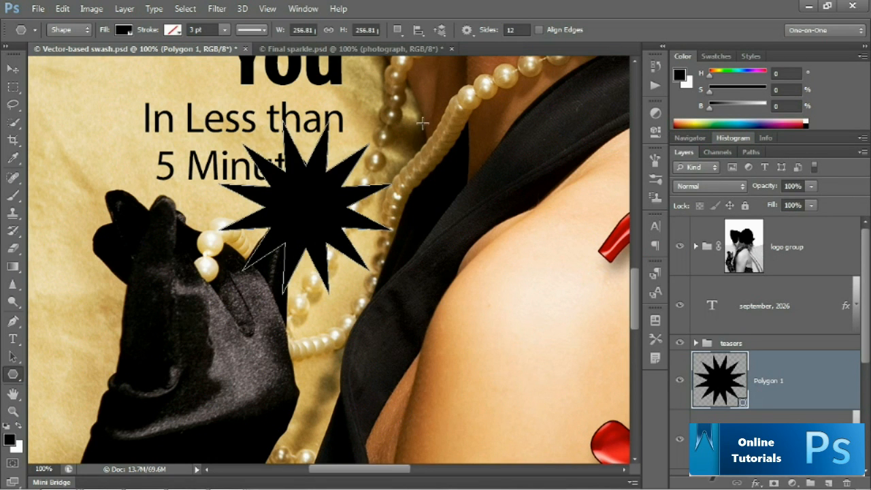
pyautogui.hotkey('ctrl', 'z')
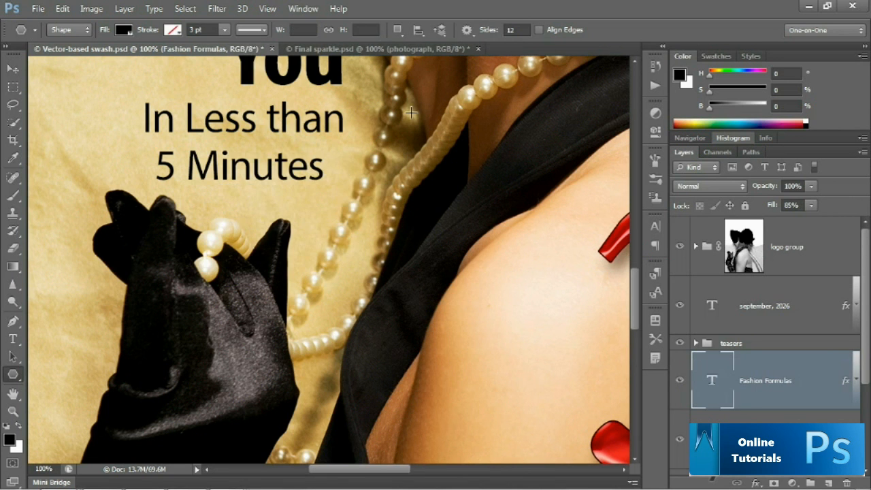
# Increase the star's side indent for thin rays and draw a star about 208 px wide centred on the glove's upper pearl
pyautogui.click(467, 30)
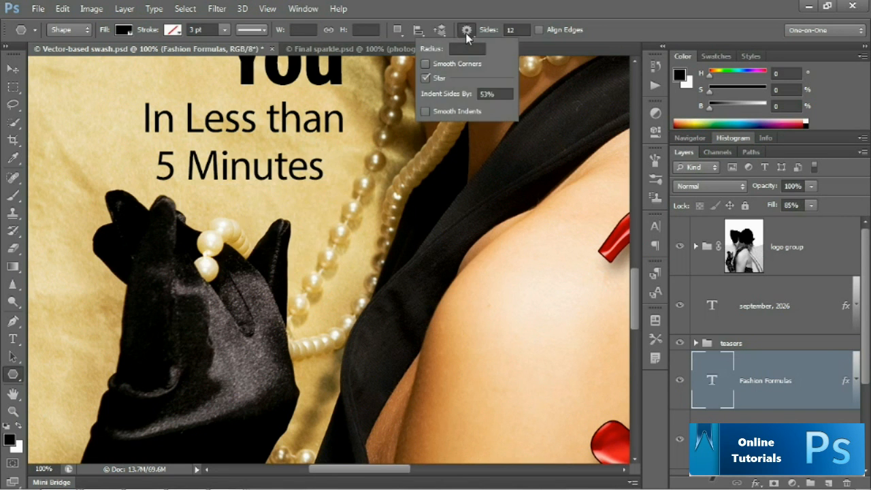
pyautogui.click(470, 96)
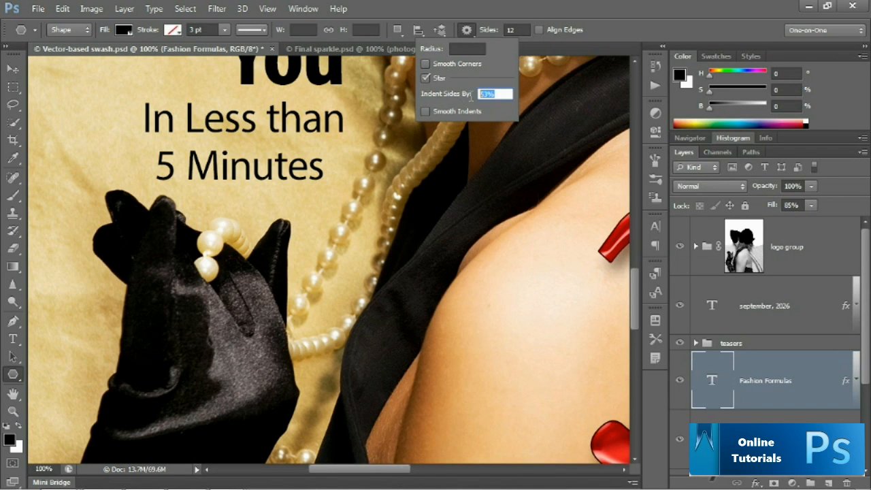
pyautogui.write('5')
pyautogui.press('Return')
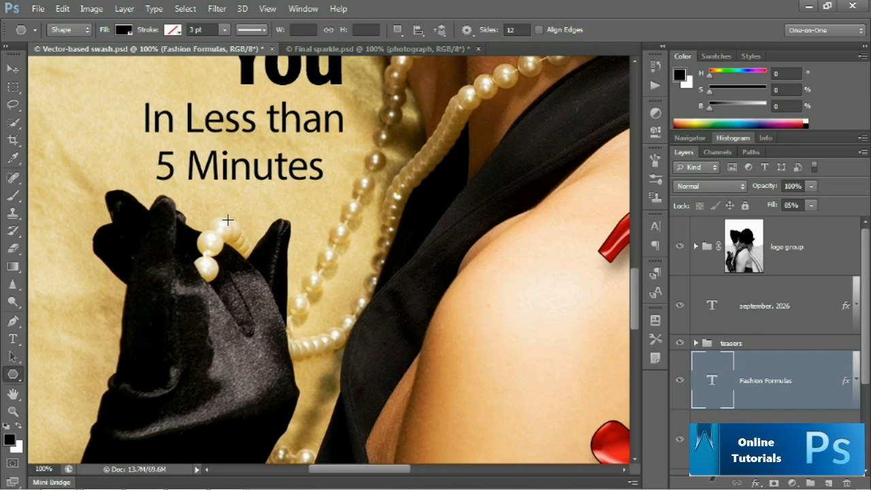
pyautogui.moveTo(228, 221); pyautogui.dragTo(219, 149)
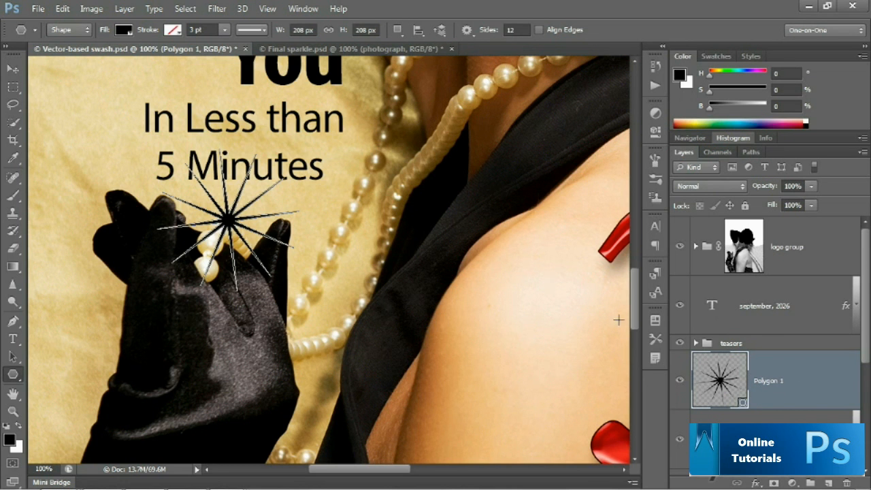
# Rename the new polygon layer as star and set its blend mode to Screen
pyautogui.doubleClick(764, 382)
pyautogui.write('star')
pyautogui.press('Return')
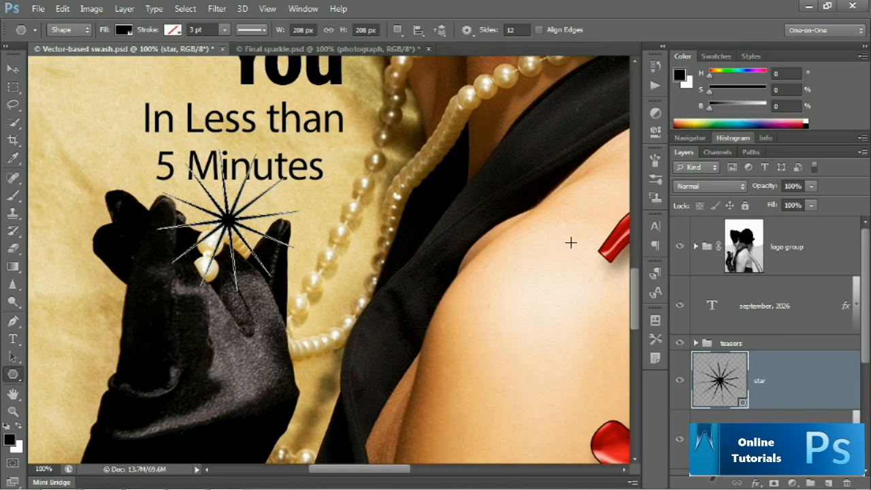
pyautogui.click(710, 191)
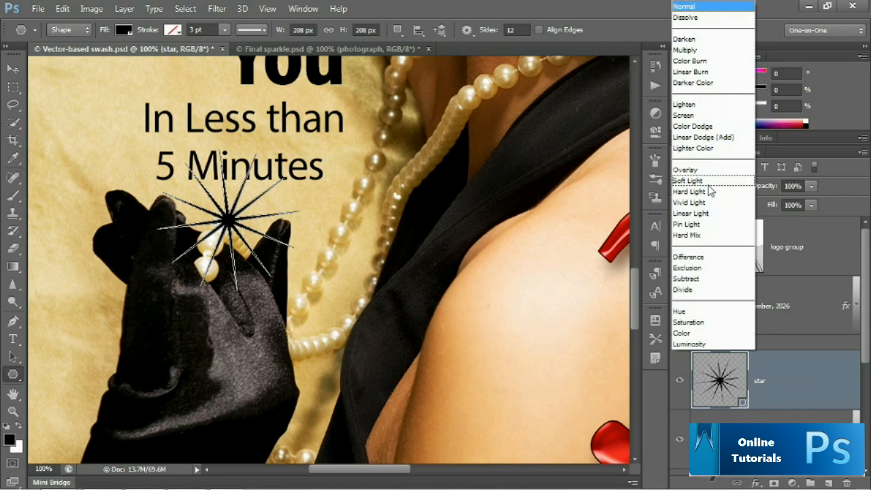
pyautogui.click(715, 121)
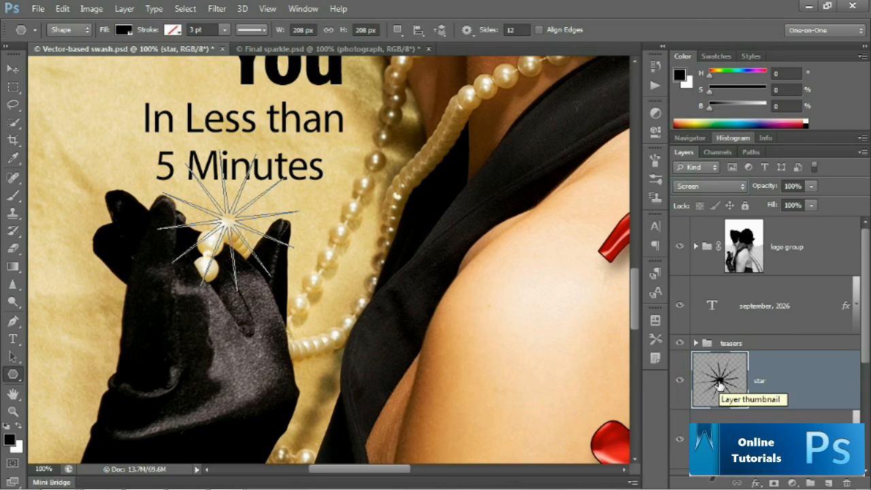
# Change the star's fill colour to hue 35°, saturation 35% and brightness 100%
pyautogui.doubleClick(722, 385)
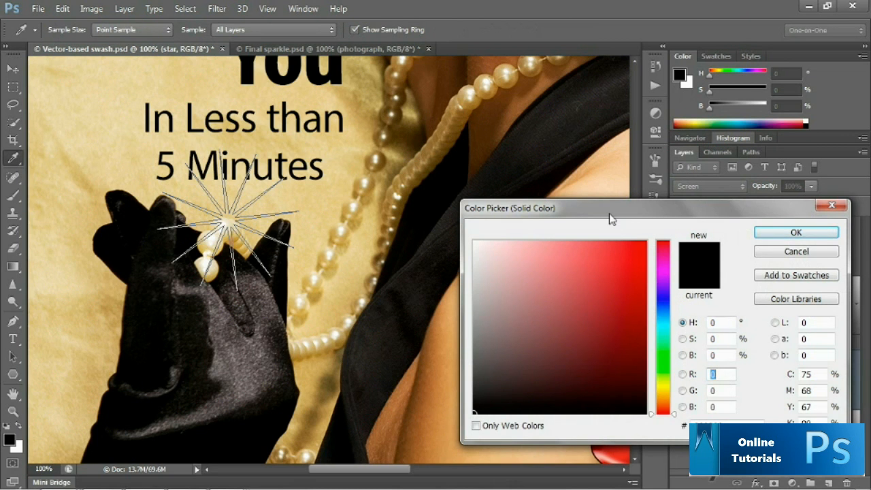
pyautogui.click(336, 224)
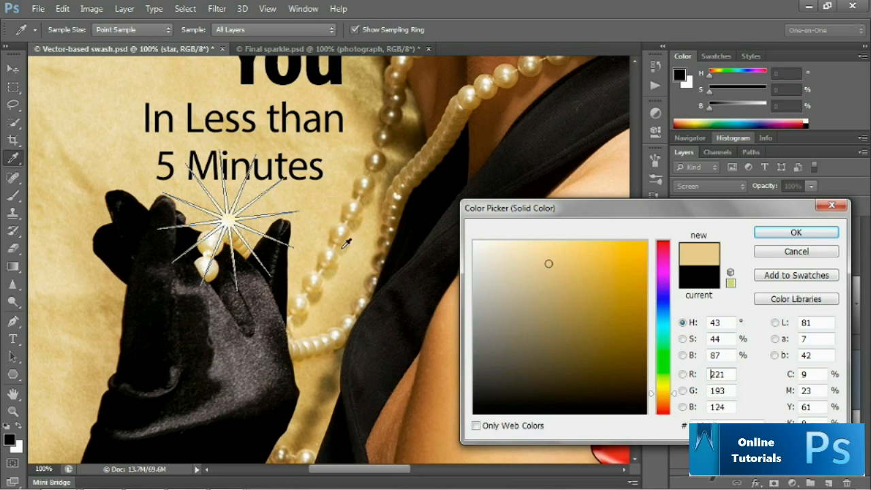
pyautogui.click(689, 318)
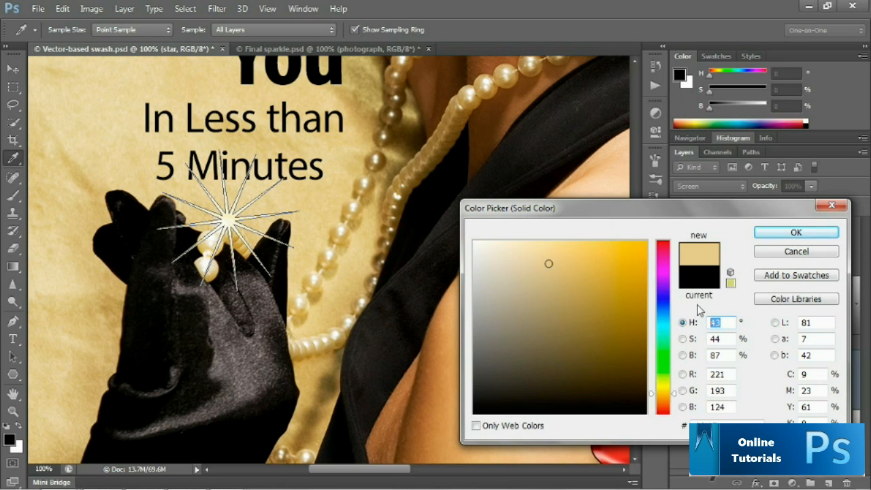
pyautogui.write('35')
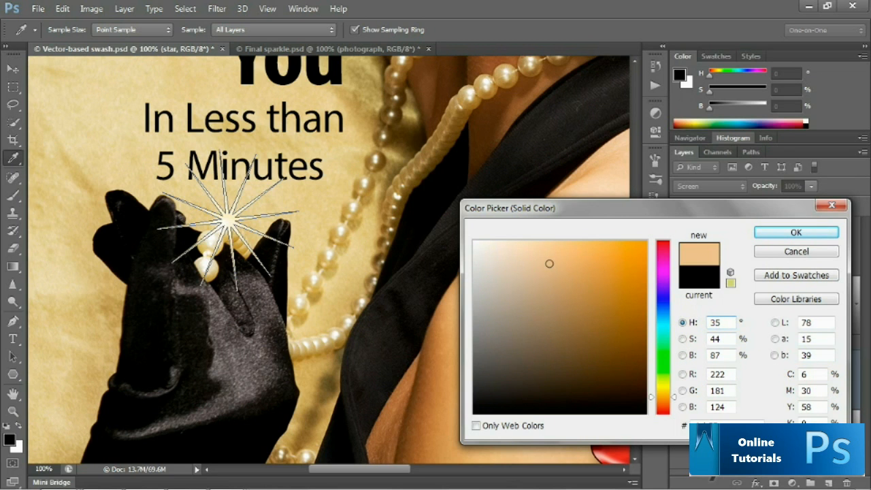
pyautogui.press('Tab')
pyautogui.write('35')
pyautogui.press('Tab')
pyautogui.write('100')
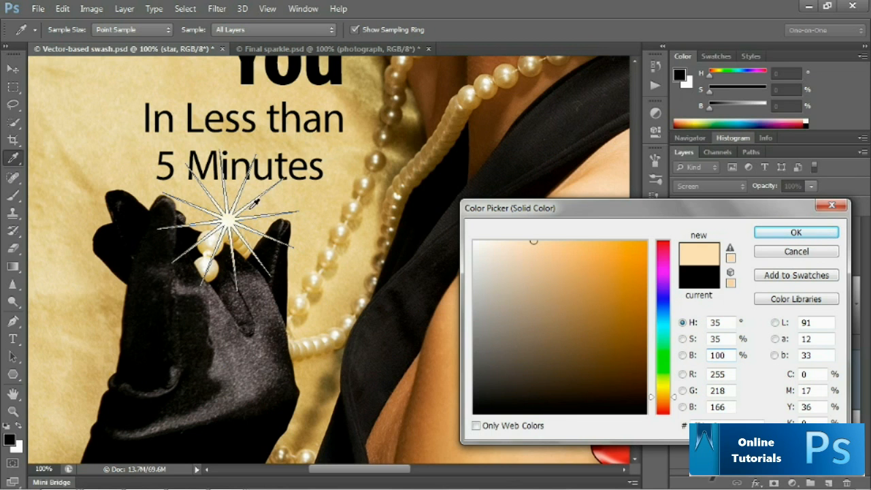
pyautogui.click(827, 235)
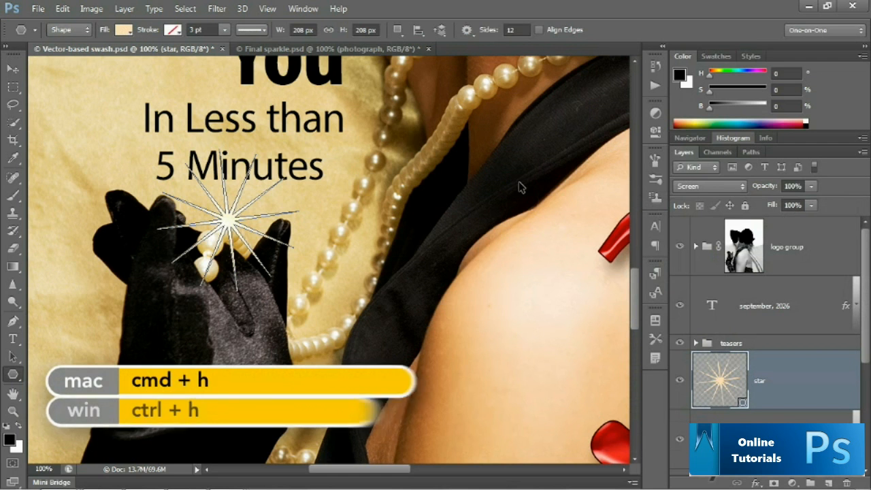
# Hide the star's path outline and soften the shape with a 2.5 px feather
pyautogui.hotkey('ctrl', 'h')
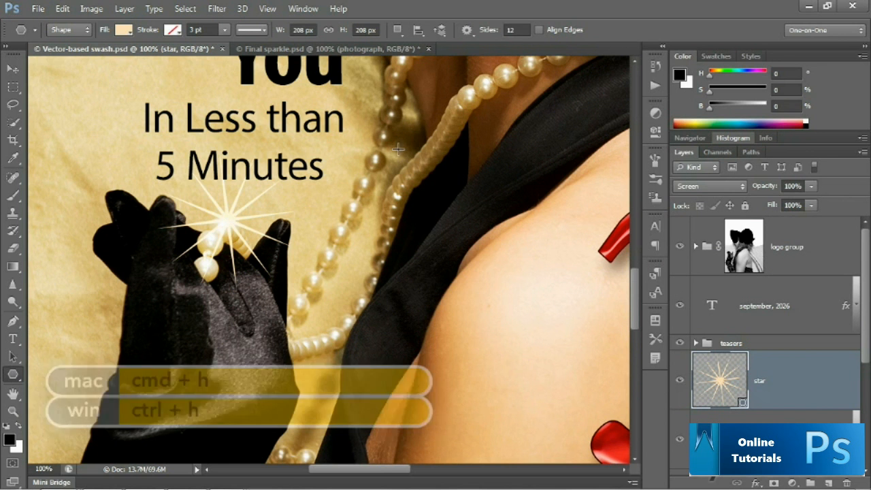
pyautogui.click(310, 10)
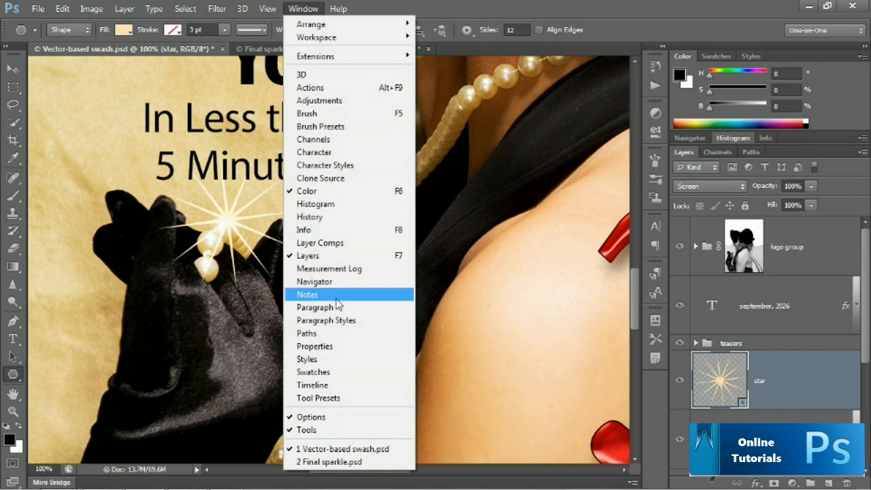
pyautogui.click(357, 348)
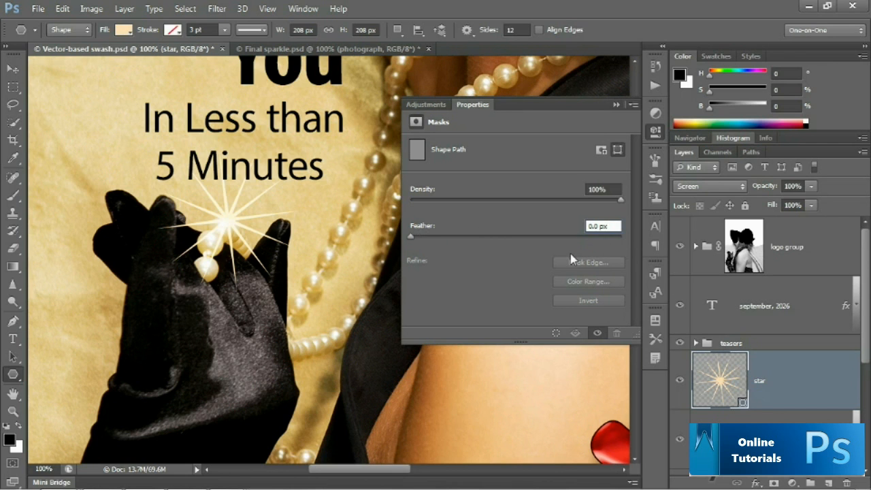
pyautogui.press('Up')
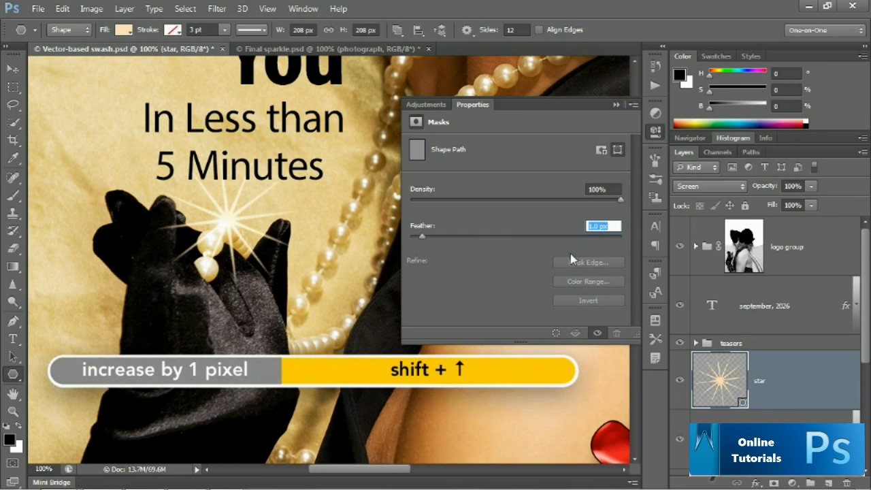
pyautogui.hotkey('shift', 'Up')
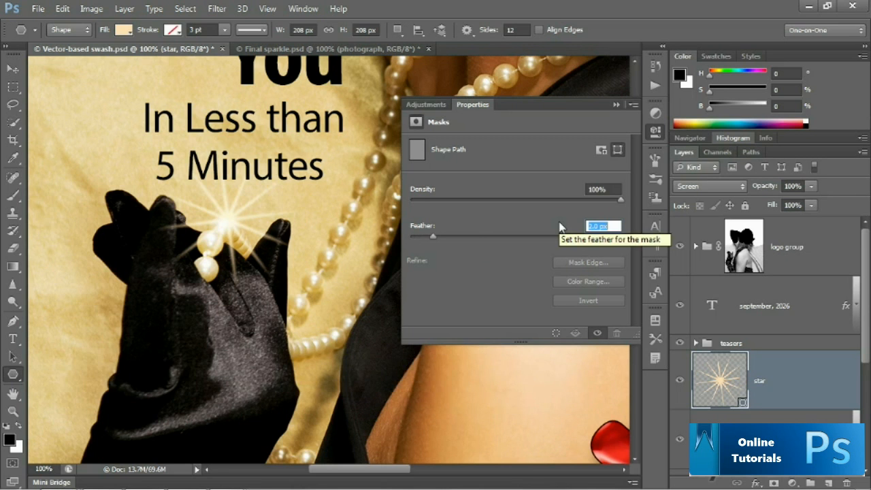
pyautogui.press('Up')
pyautogui.press('Up')
pyautogui.press('Up')
pyautogui.press('Up')
pyautogui.press('Up')
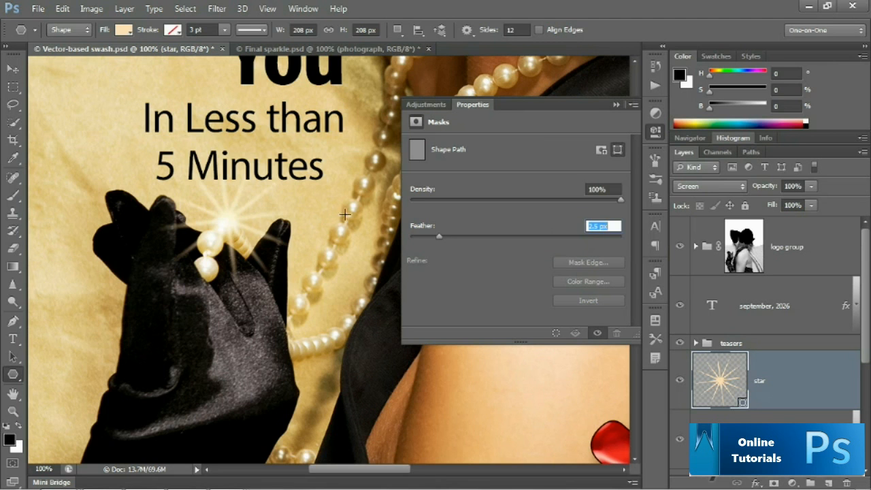
pyautogui.click(616, 104)
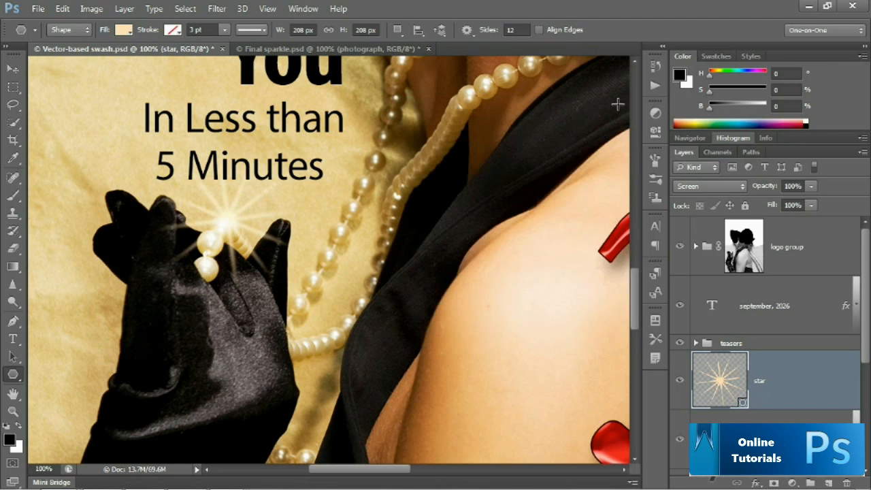
# Show the star's path outline and draw a circle about 52 px wide with the Ellipse tool, centred on the star
pyautogui.hotkey('ctrl', 'h')
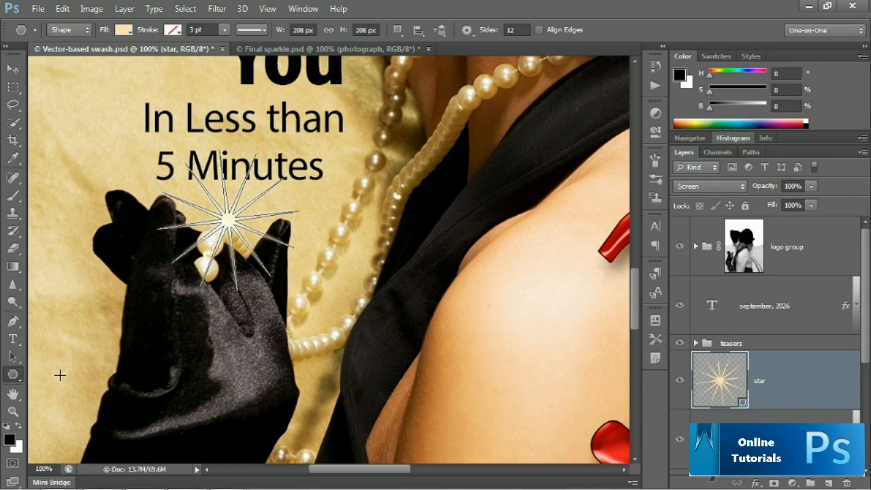
pyautogui.click(13, 376)
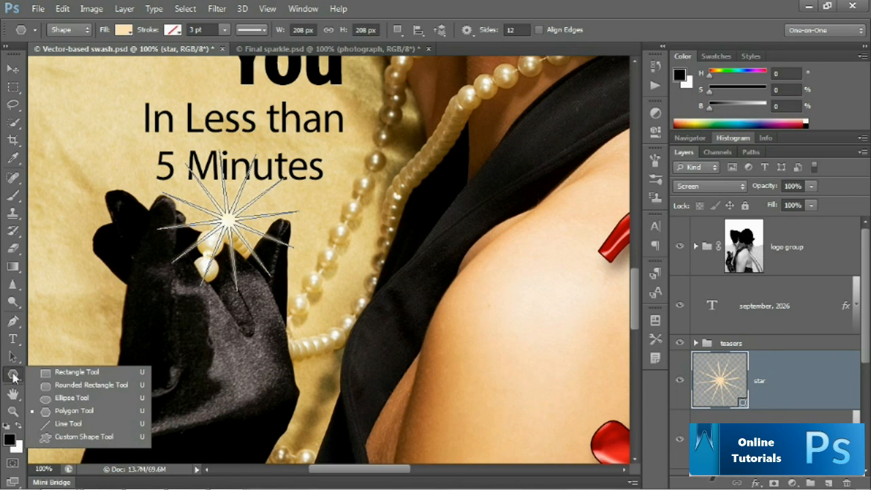
pyautogui.click(100, 400)
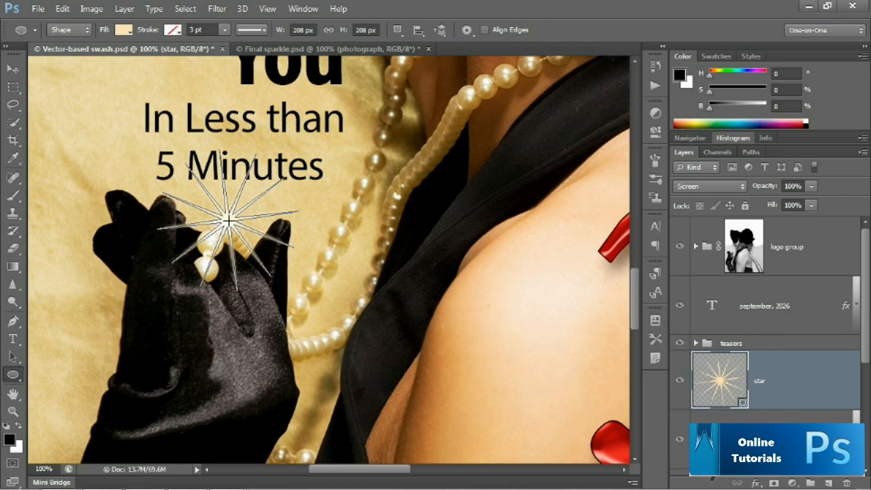
pyautogui.moveTo(229, 219); pyautogui.dragTo(249, 238)
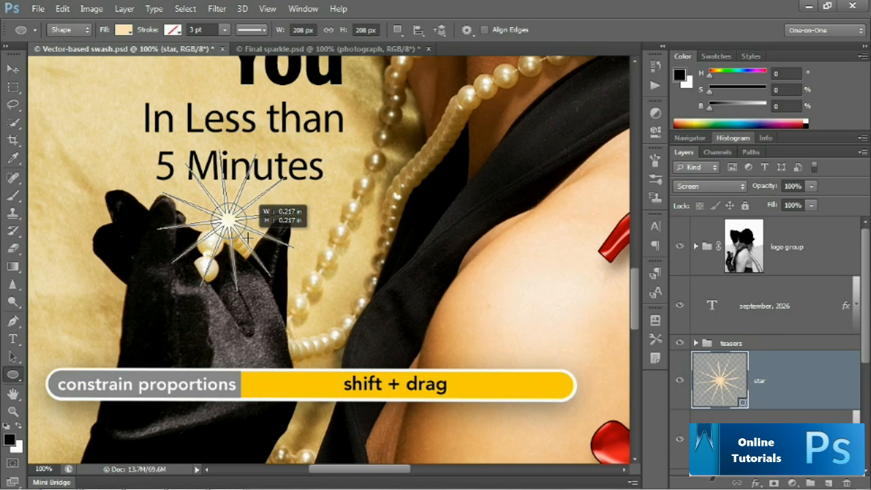
pyautogui.moveTo(246, 238); pyautogui.dragTo(245, 236)
pyautogui.press('space')
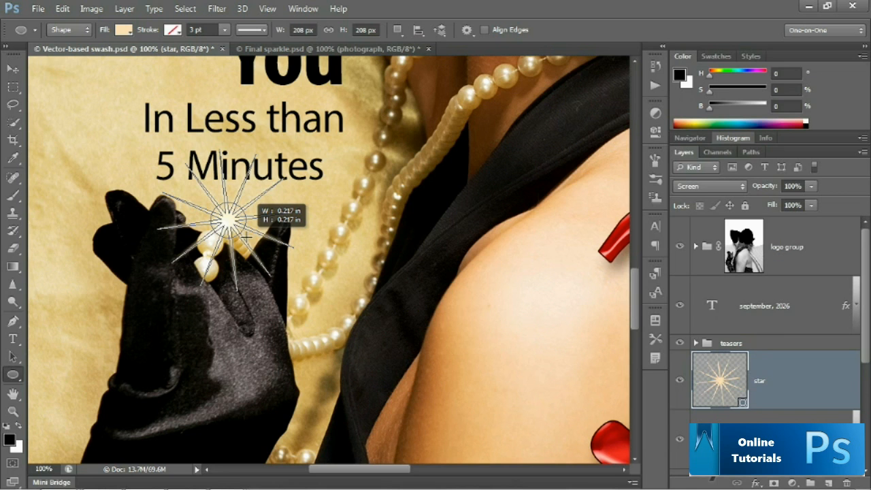
pyautogui.moveTo(244, 236); pyautogui.dragTo(246, 238)
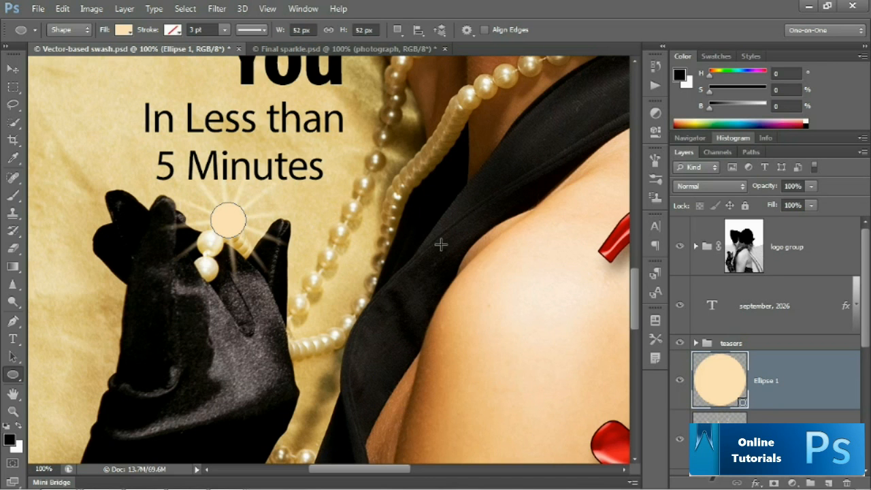
# Rename the new ellipse layer as circle and set its blend mode to Screen
pyautogui.doubleClick(767, 382)
pyautogui.write('circle')
pyautogui.press('Return')
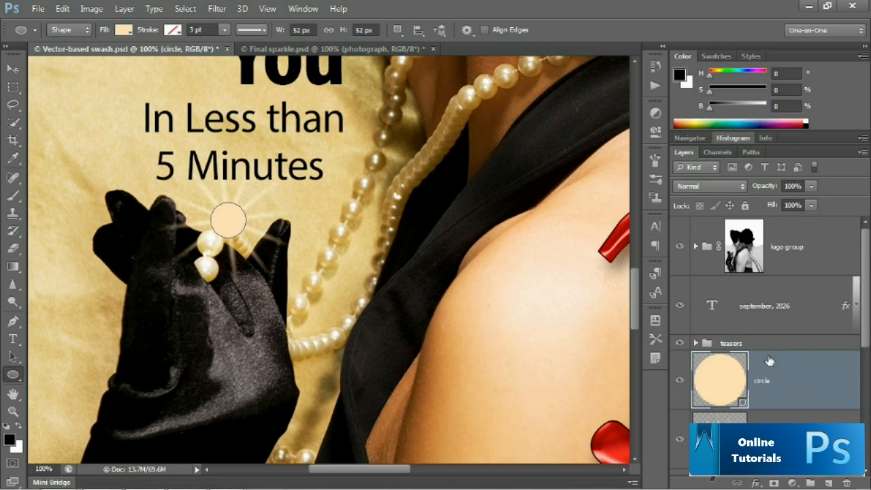
pyautogui.click(709, 186)
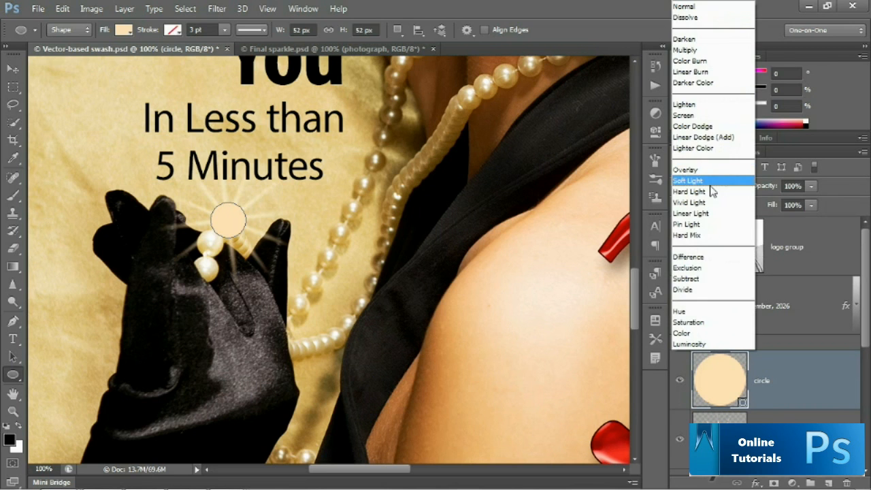
pyautogui.click(704, 115)
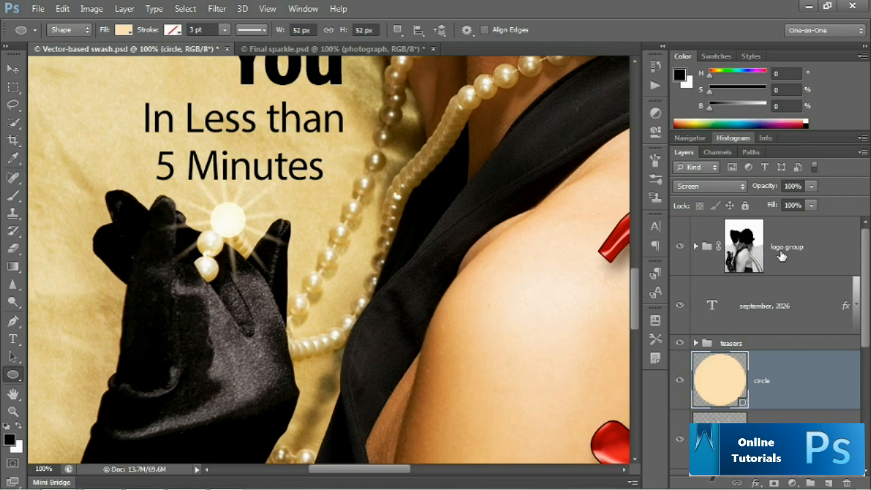
# Bring up the mask properties for the circle layer and hide the circle's path outline
pyautogui.doubleClick(744, 253)
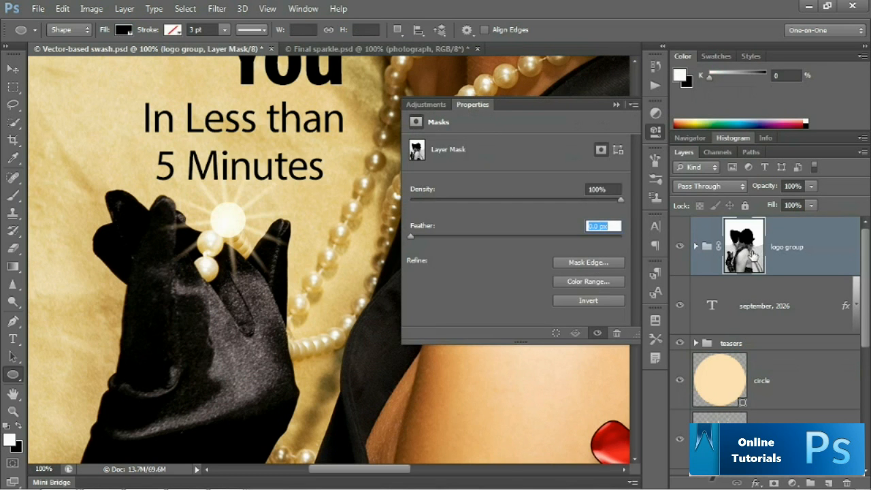
pyautogui.hotkey('shift', 'alt', 's')
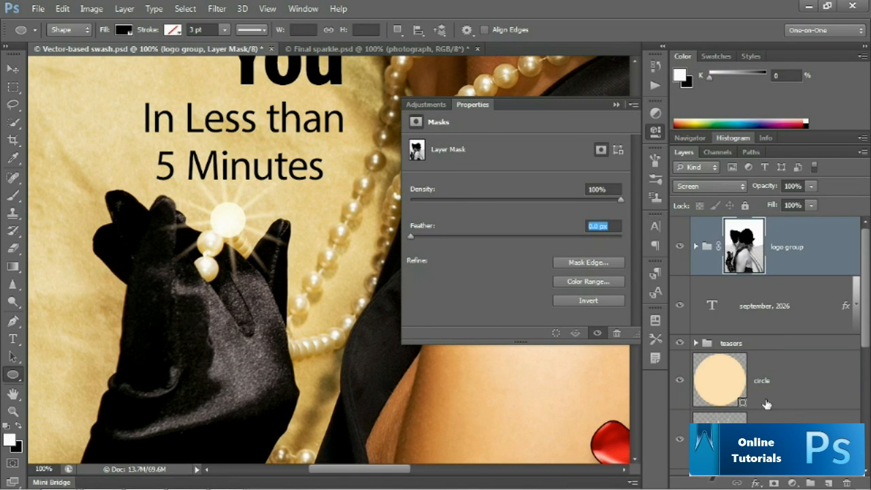
pyautogui.click(767, 405)
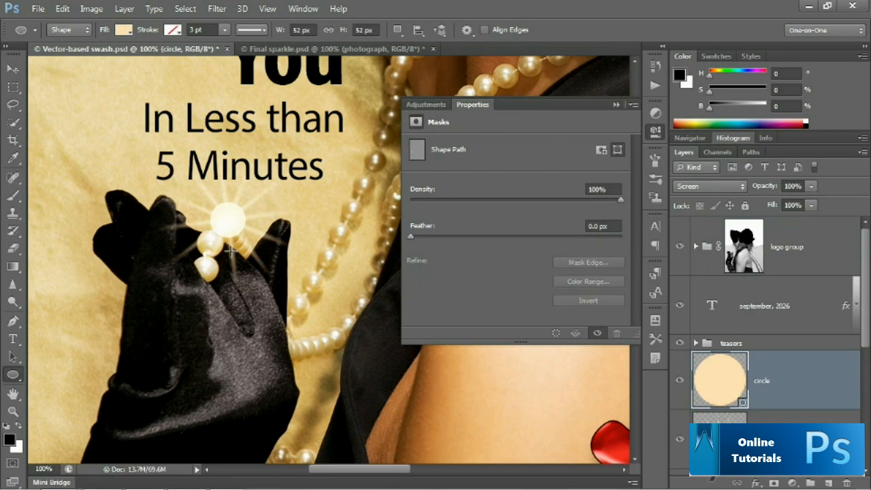
pyautogui.hotkey('ctrl', 'shift', 'h')
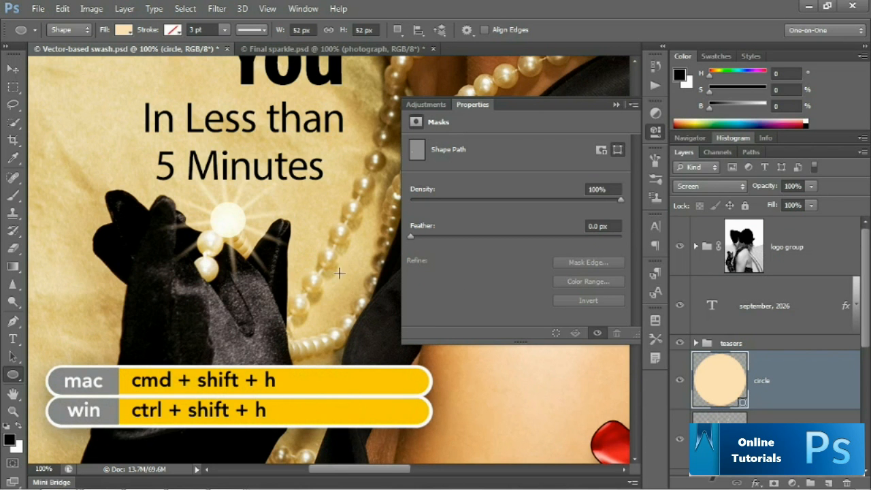
# Soften the circle's edges with a 6 px feather and put the mask properties away
pyautogui.click(606, 229)
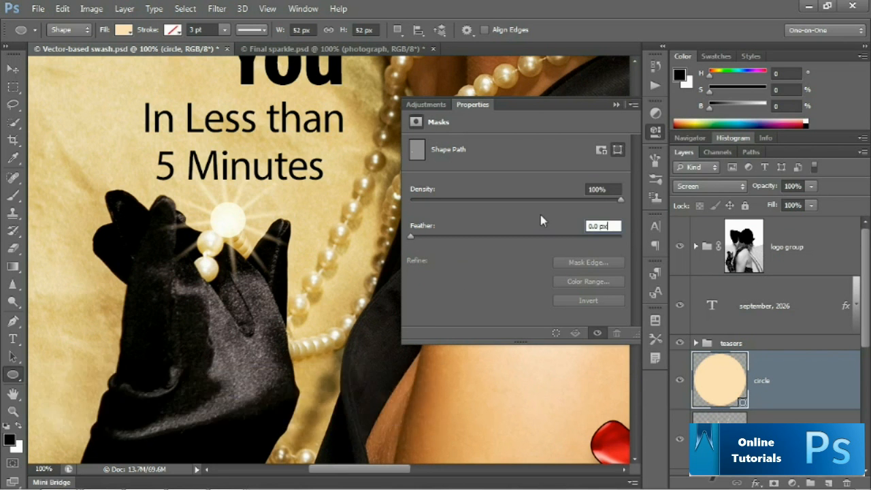
pyautogui.press('Up')
pyautogui.press('Up')
pyautogui.press('Up')
pyautogui.press('Up')
pyautogui.press('Up')
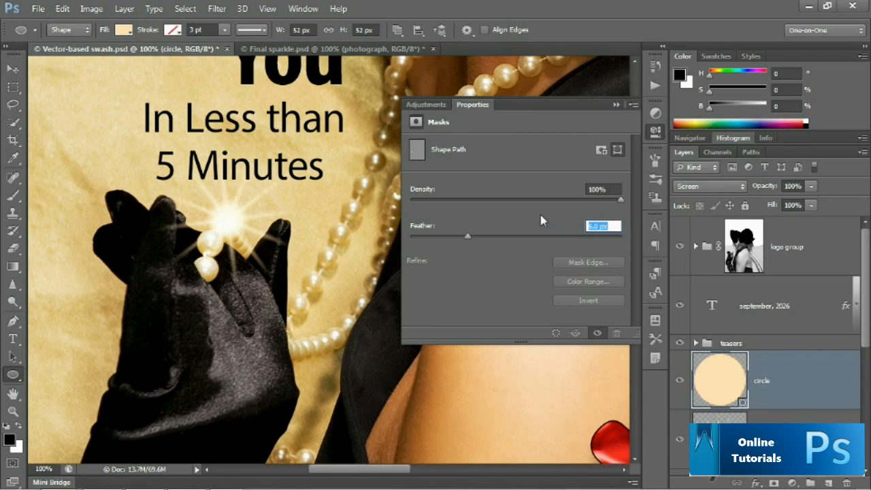
pyautogui.press('Up')
pyautogui.press('End')
pyautogui.click(616, 106)
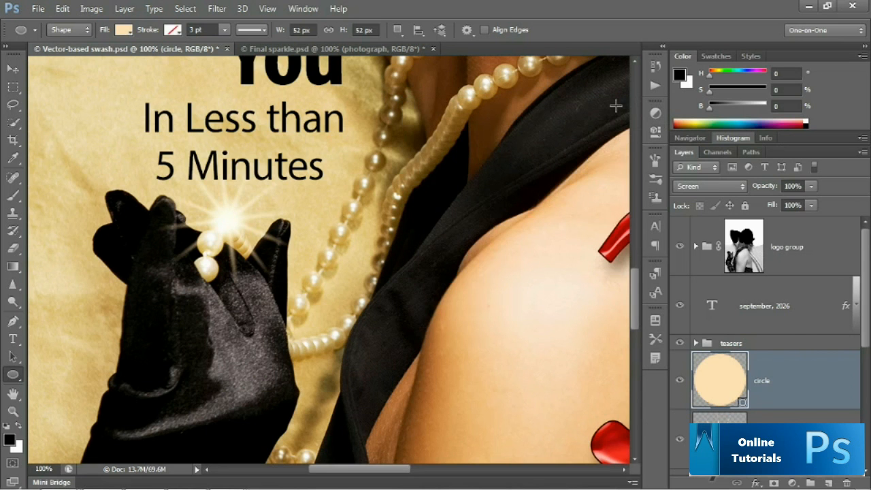
# Change the blend mode of both the circle and star layers to Linear Dodge (Add)
pyautogui.keyDown('ctrl'); pyautogui.click(787, 393); pyautogui.keyUp('ctrl')
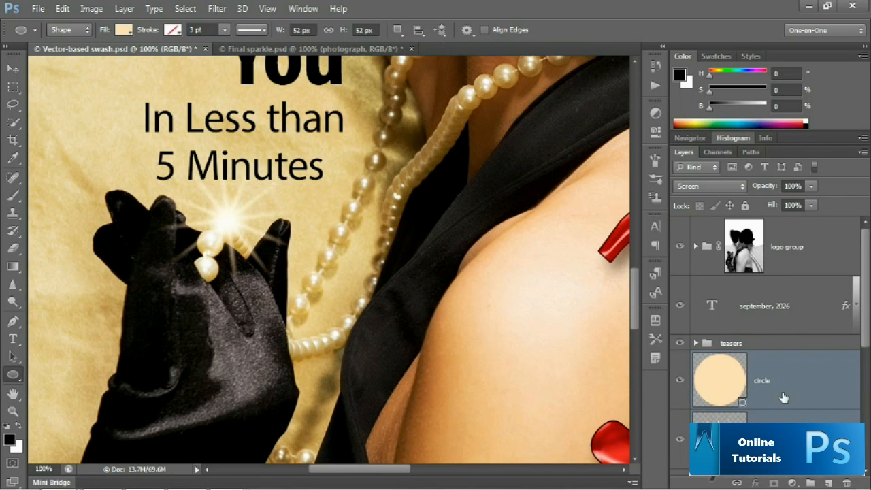
pyautogui.click(707, 189)
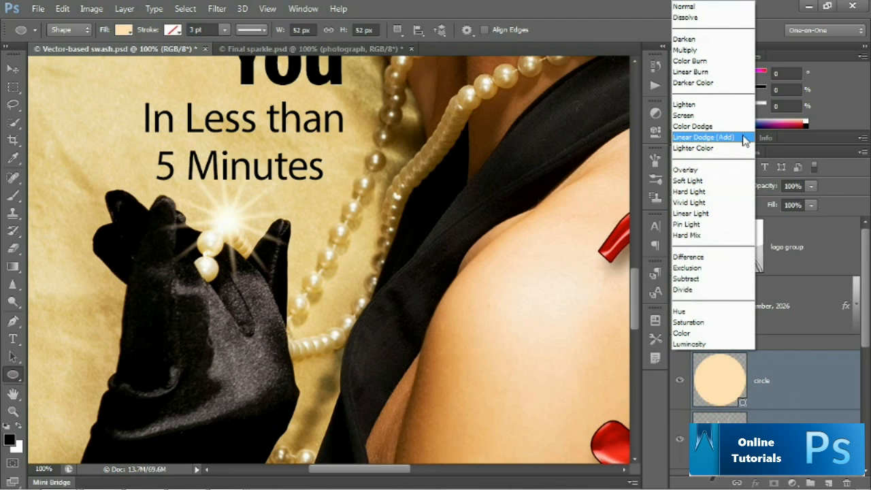
pyautogui.click(708, 136)
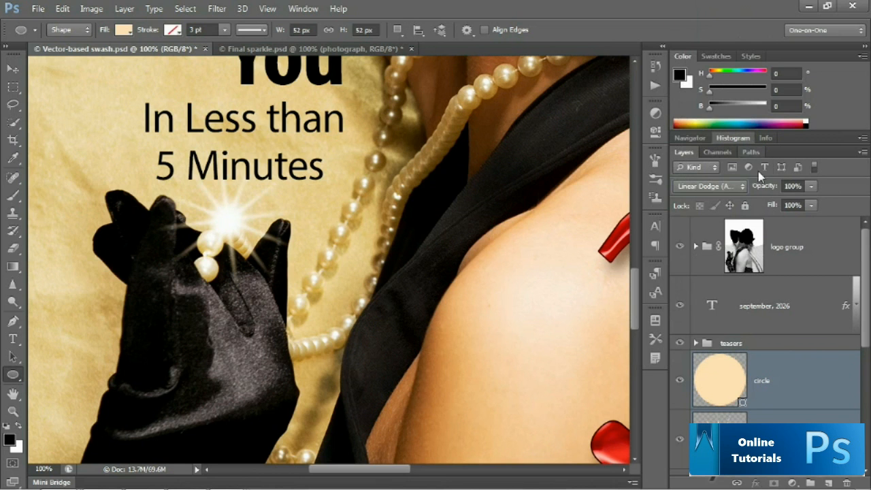